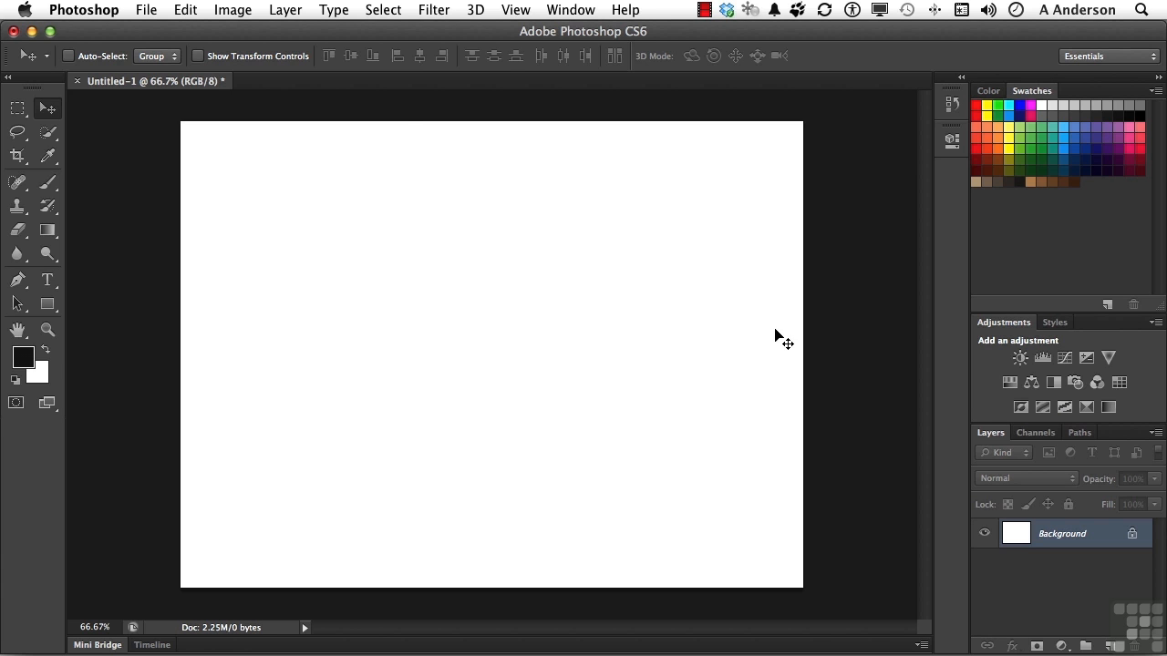
# - Open the General preferences
pyautogui.click(193, 11)
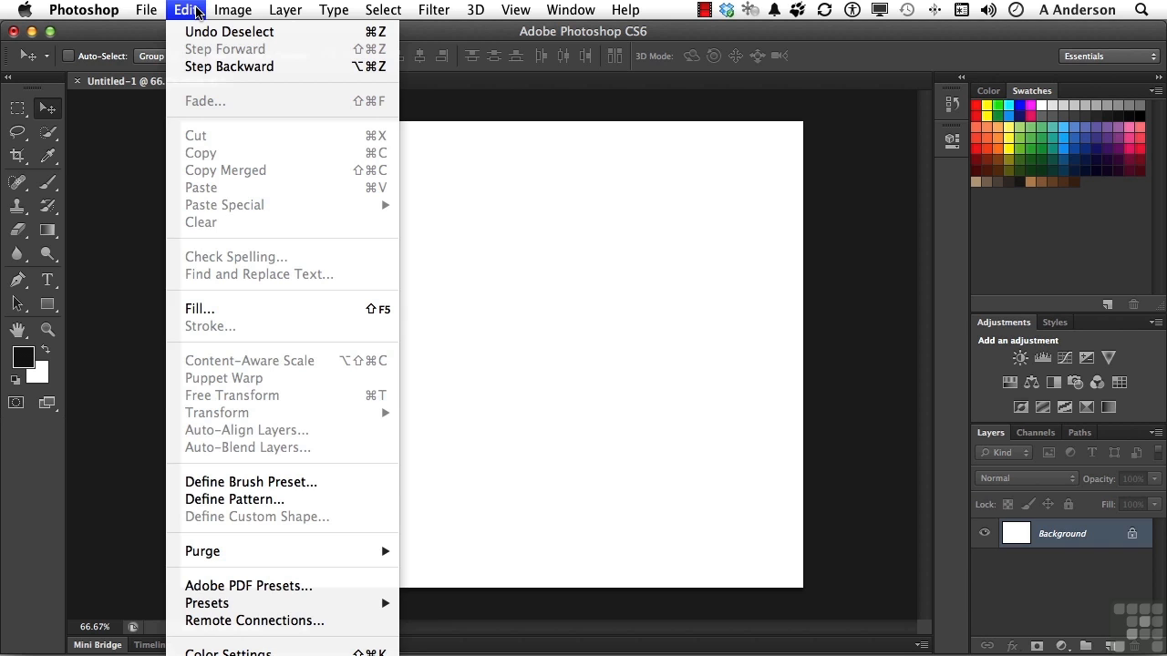
pyautogui.click(195, 11)
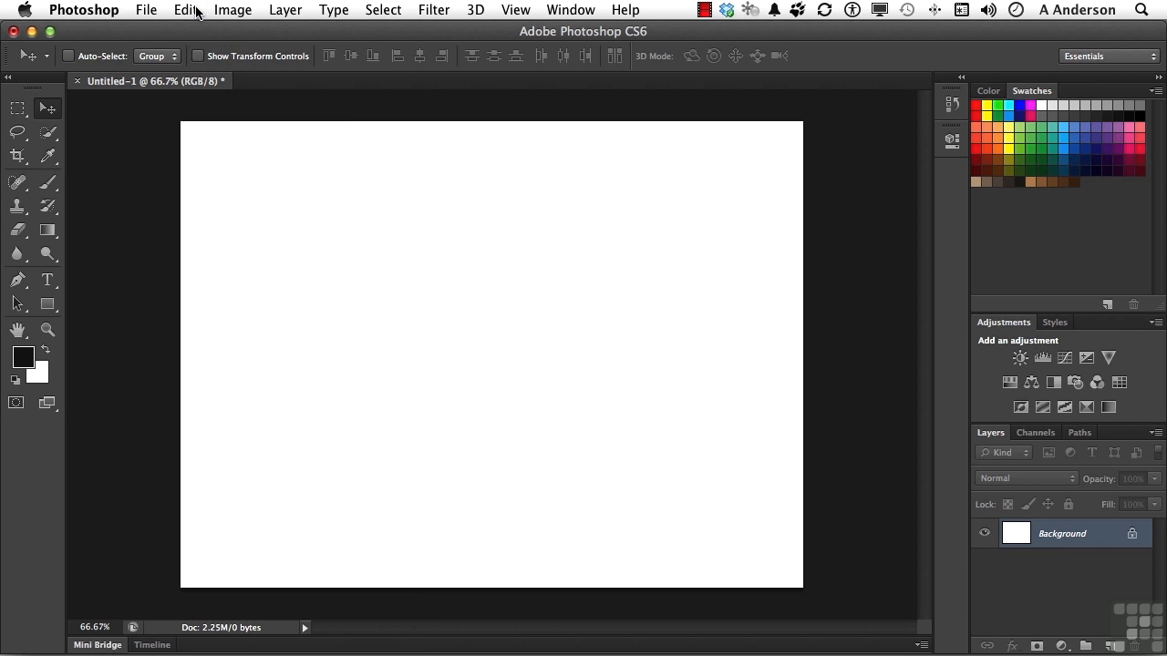
pyautogui.click(94, 12)
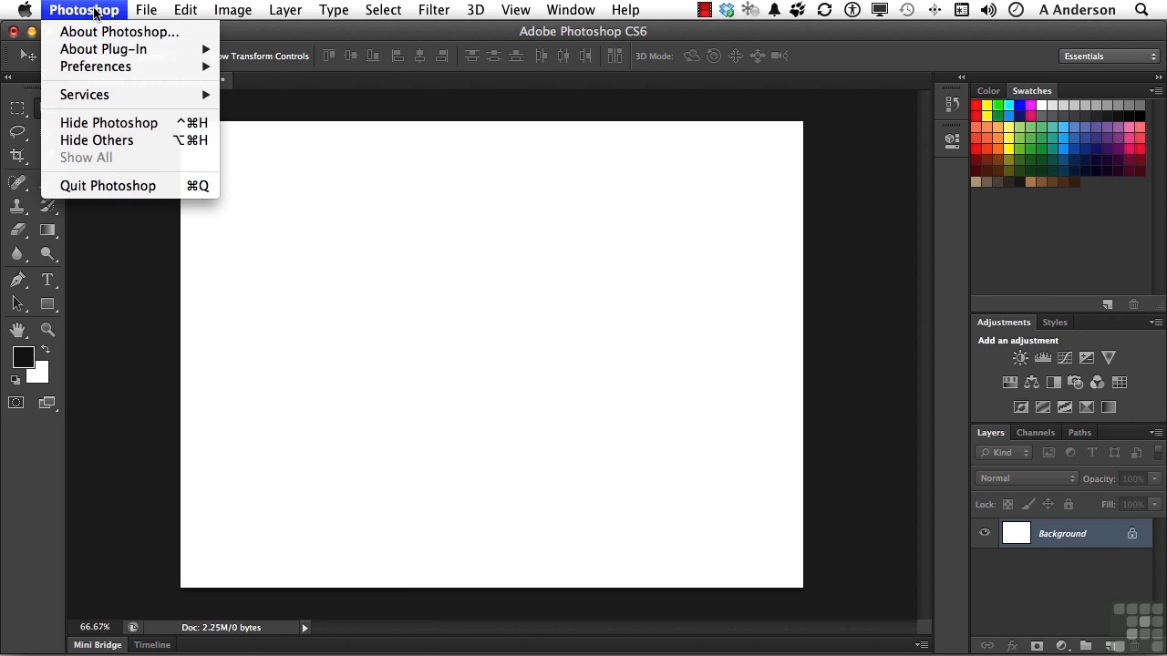
pyautogui.moveTo(102, 69)
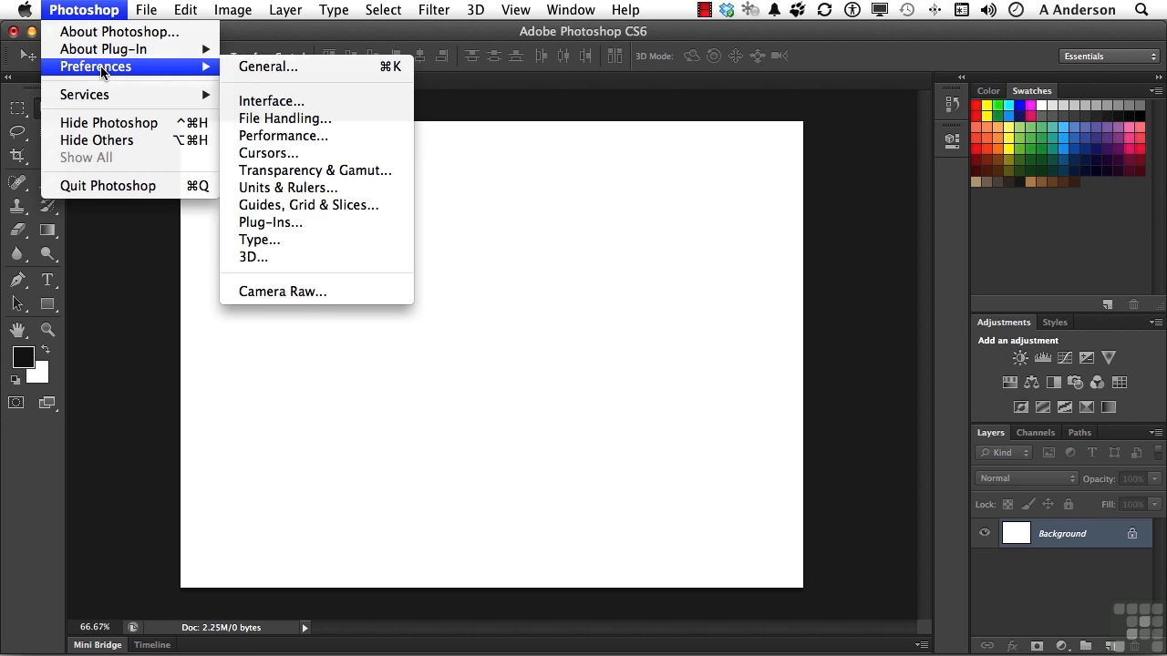
pyautogui.click(265, 68)
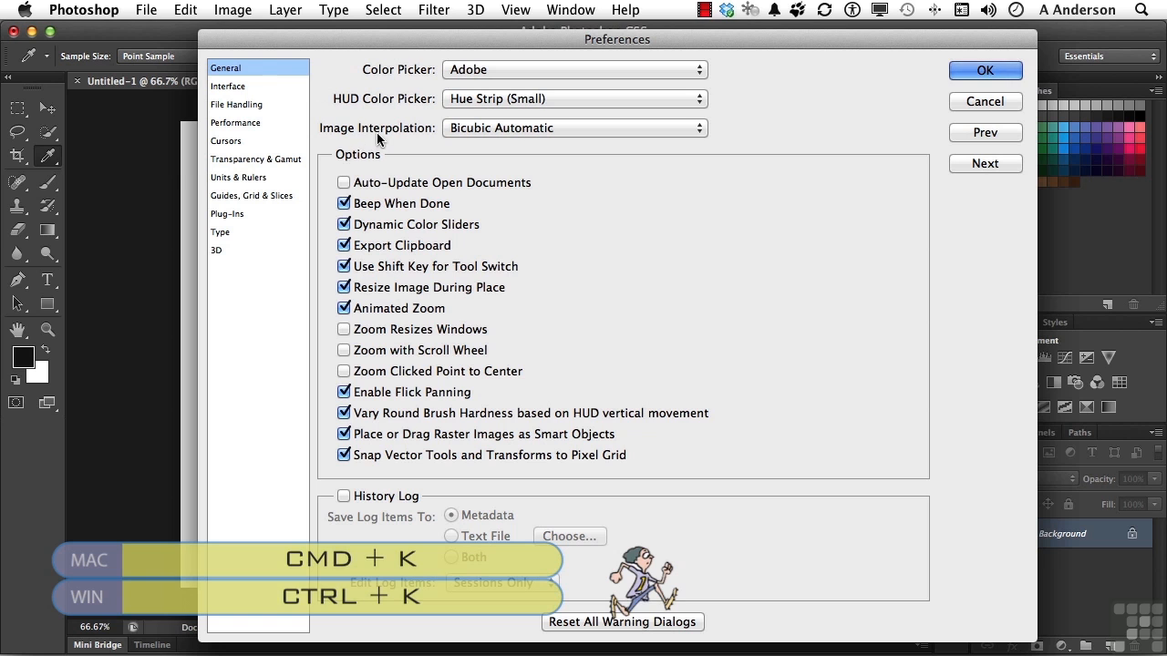
# - Review the Image Interpolation methods and the general options such as Beep When Done, Export Clipboard and Zoom Clicked Point to Center
pyautogui.click(586, 127)
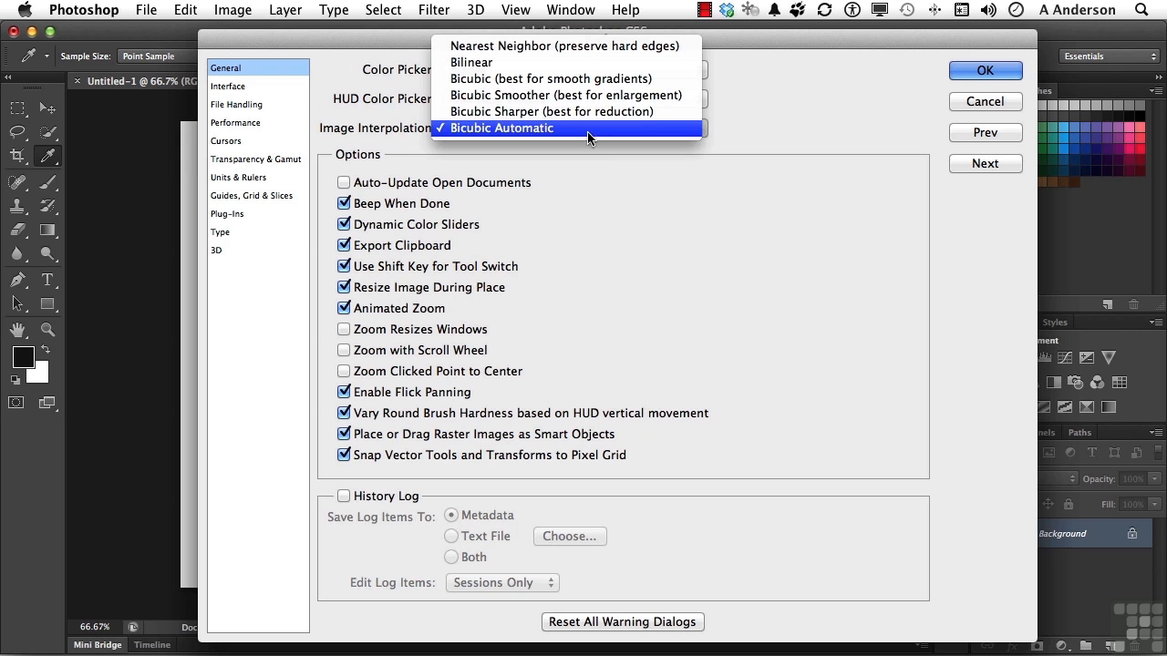
pyautogui.click(622, 184)
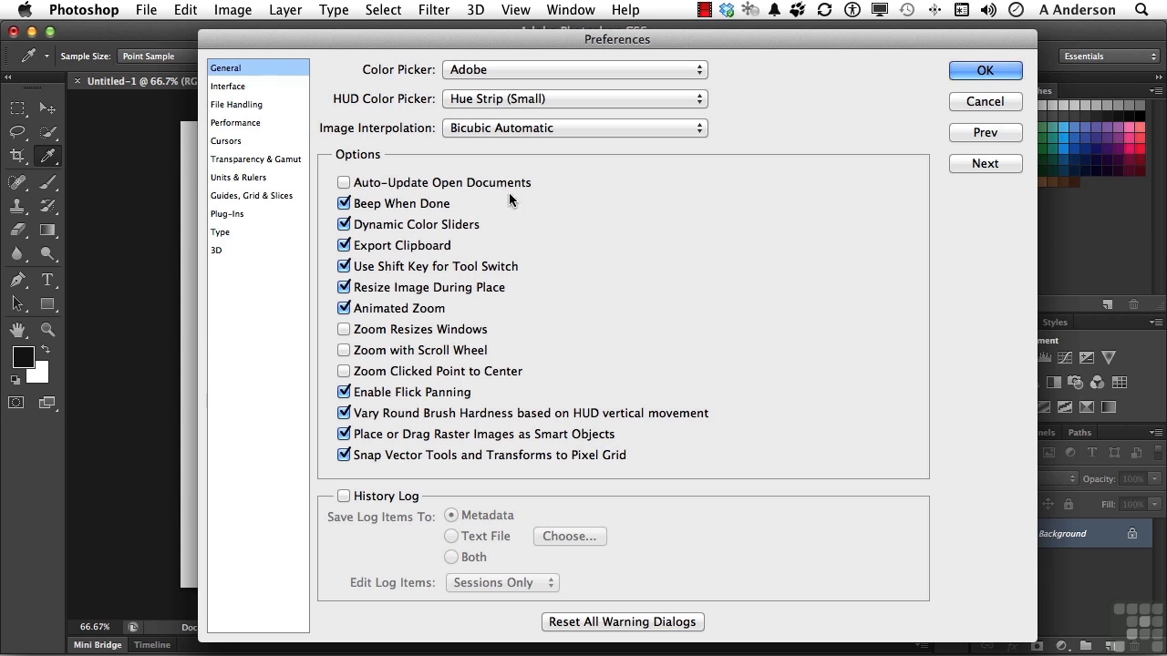
pyautogui.click(344, 203)
pyautogui.click(423, 248)
pyautogui.click(343, 372)
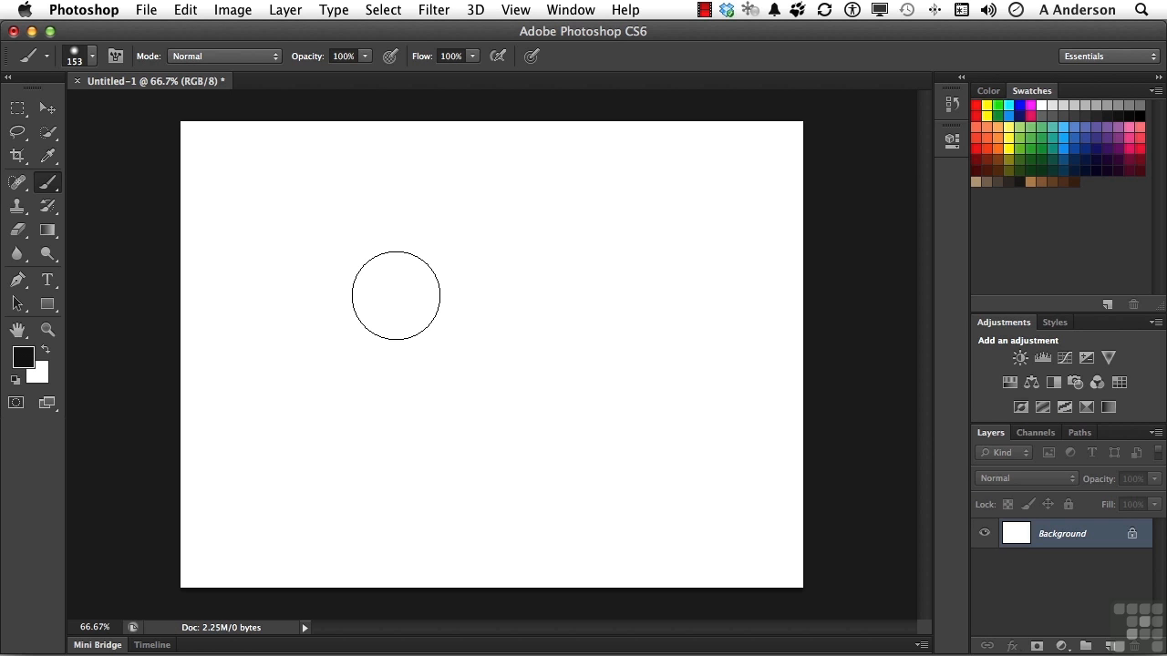
# - Paint a thick wavy black stroke across the upper part of the canvas with the 153 px Brush and check the brush's size and hardness
pyautogui.moveTo(315, 225)
pyautogui.mouseDown()
pyautogui.moveTo(342, 249)
pyautogui.moveTo(402, 222)
pyautogui.moveTo(462, 246)
pyautogui.moveTo(510, 205)
pyautogui.moveTo(567, 234)
pyautogui.moveTo(702, 224)
pyautogui.mouseUp()
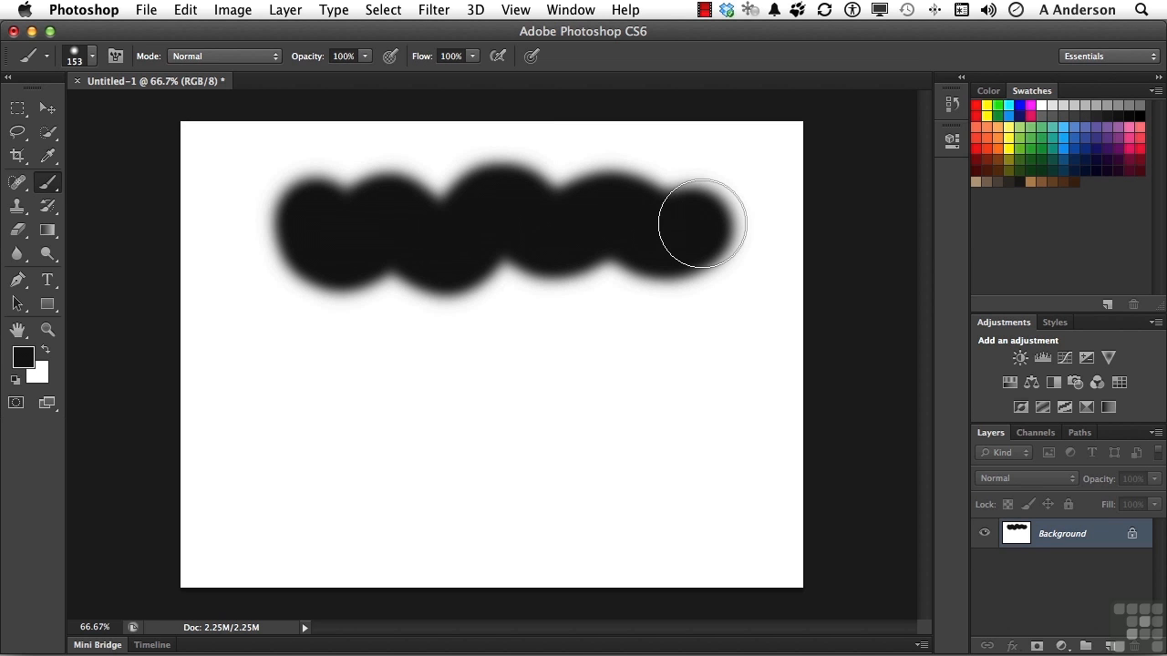
pyautogui.click(93, 61)
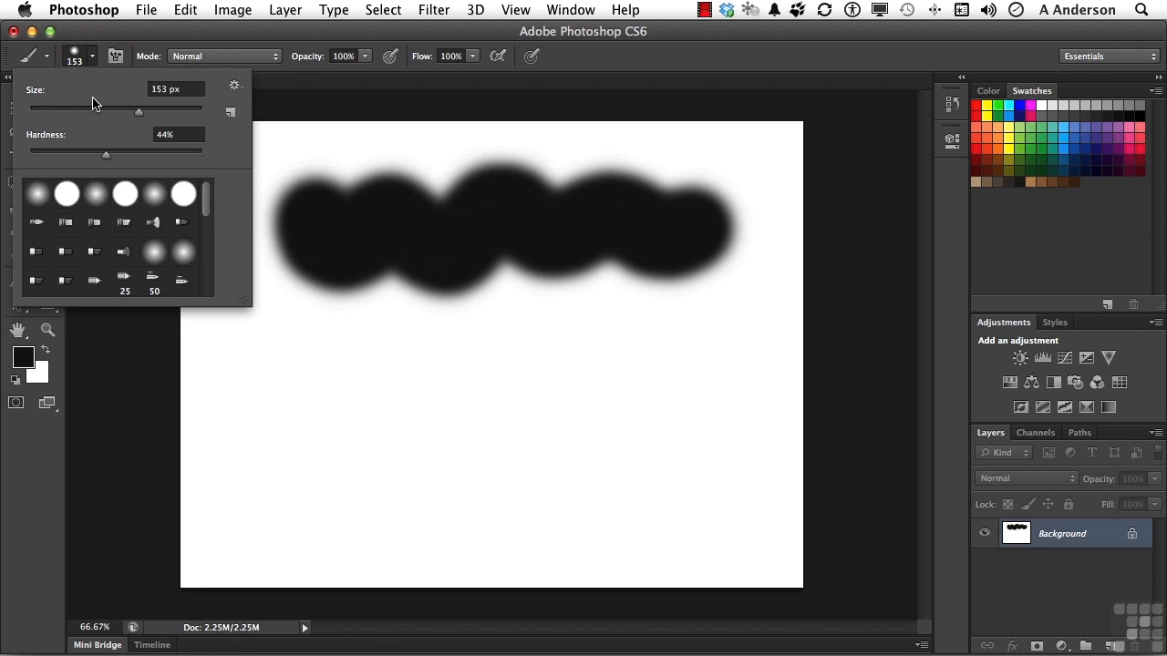
pyautogui.click(126, 45)
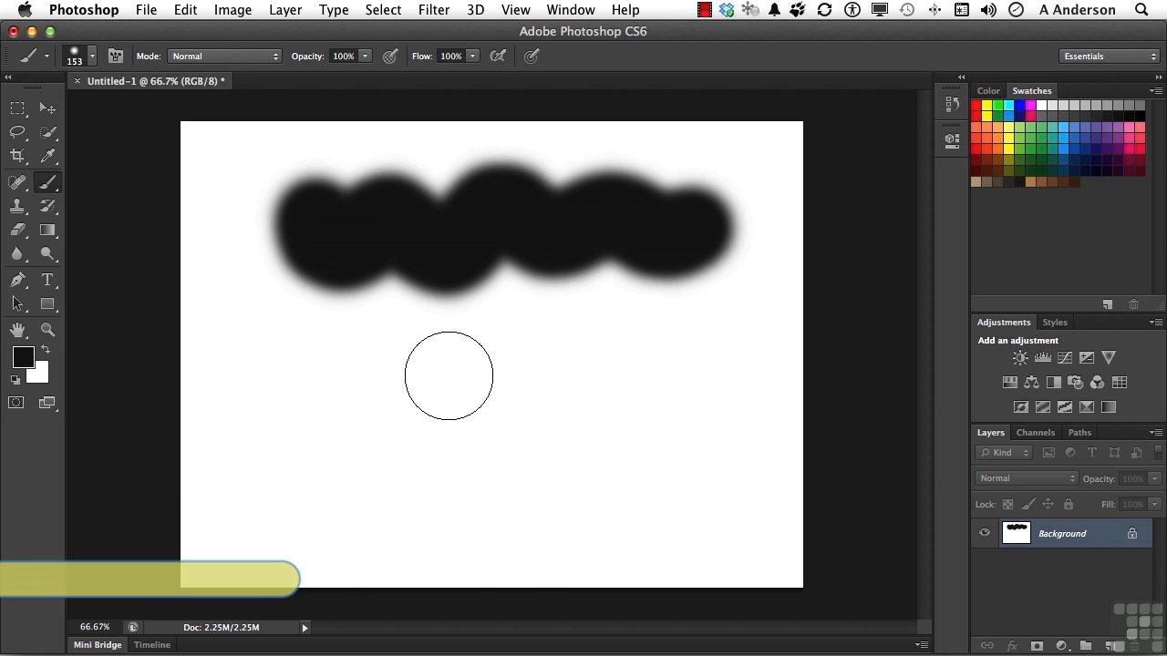
# - Shrink the brush to 100 px and enlarge it again to 175 px
pyautogui.press('[')
pyautogui.press('[')
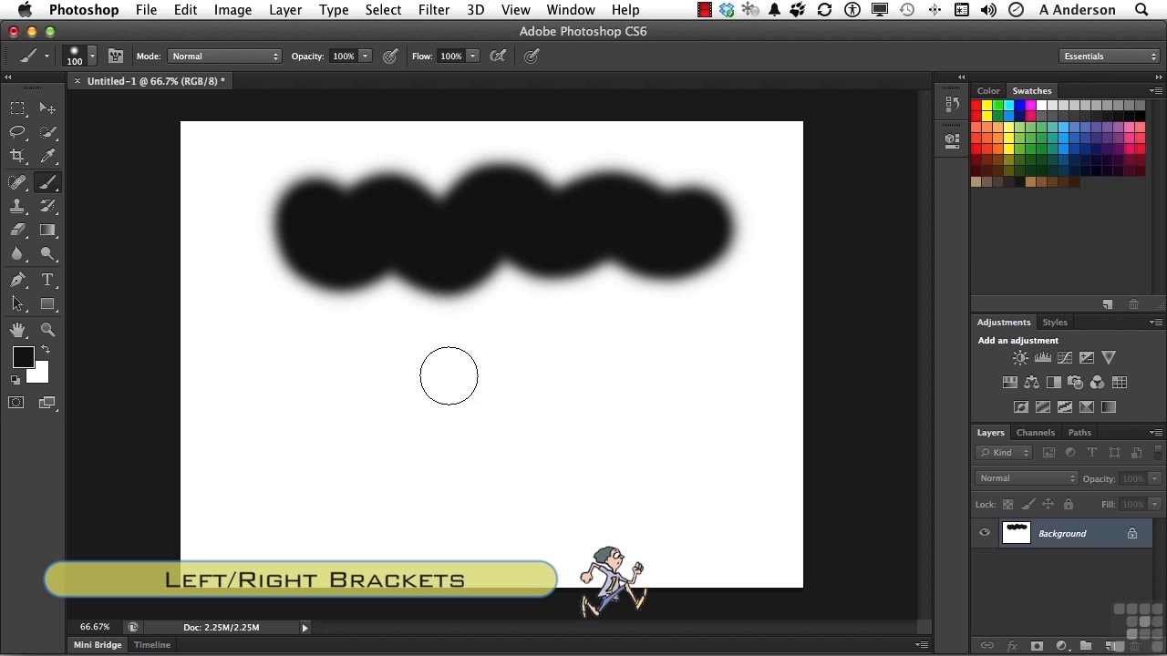
pyautogui.press(']')
pyautogui.press(']')
pyautogui.press(']')
pyautogui.press(']')
pyautogui.press(']')
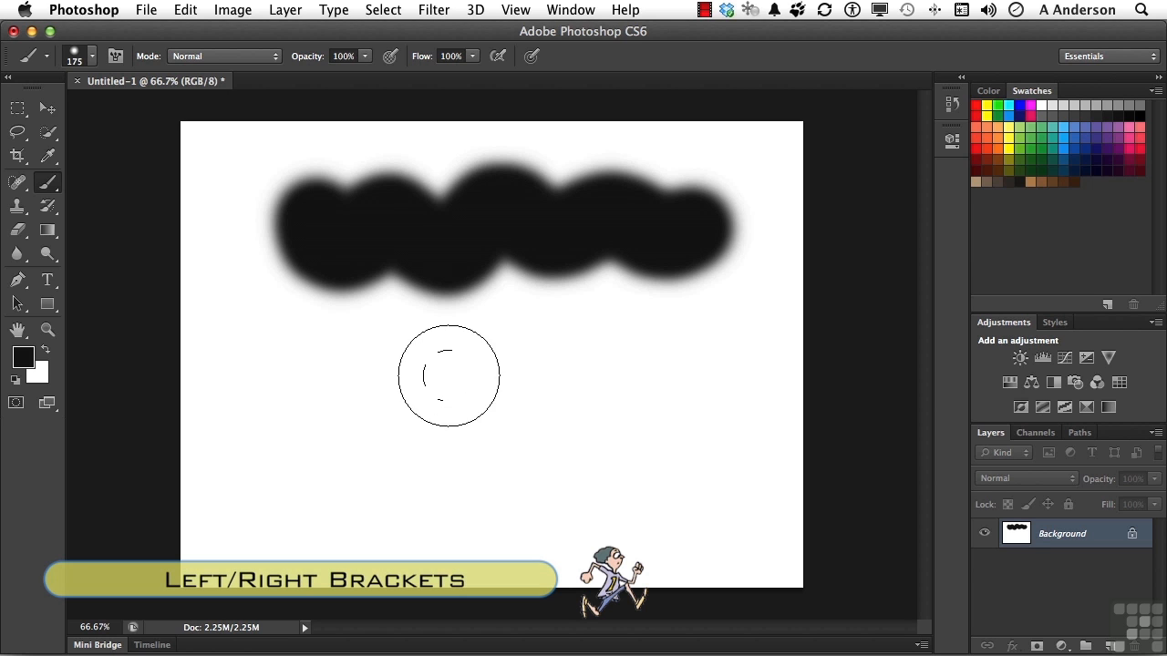
pyautogui.press('[')
pyautogui.press('[')
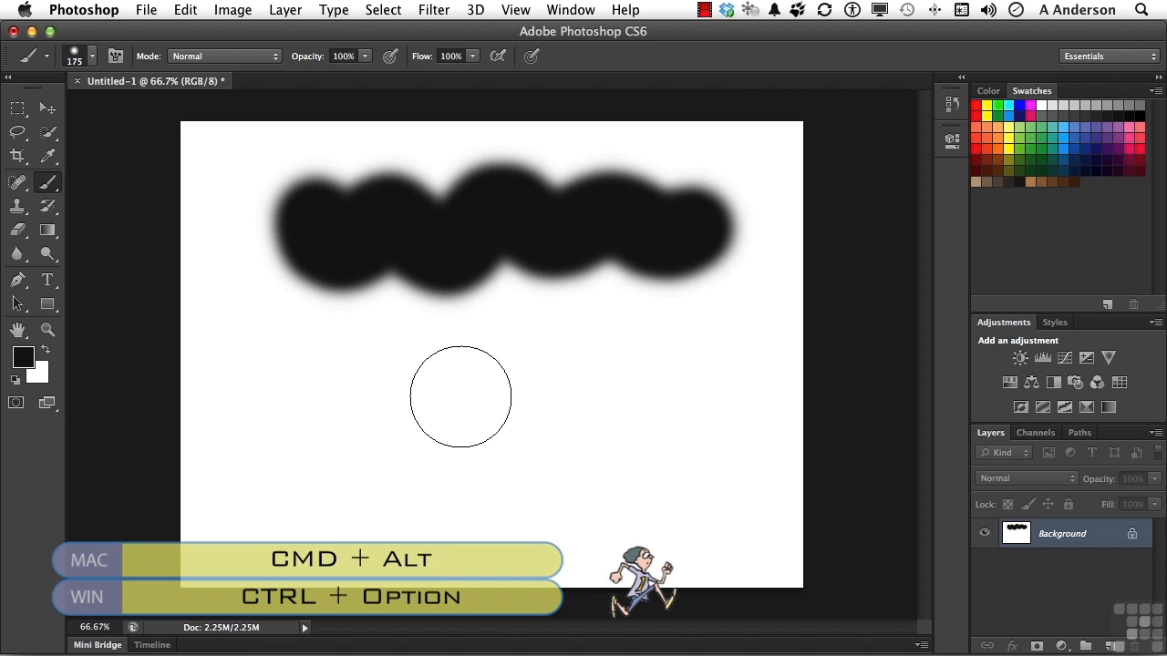
# - Resize the brush directly on the canvas to 91 px and paint a shorter wavy stroke below the first one
pyautogui.moveTo(461, 396); pyautogui.dragTo(460, 401)
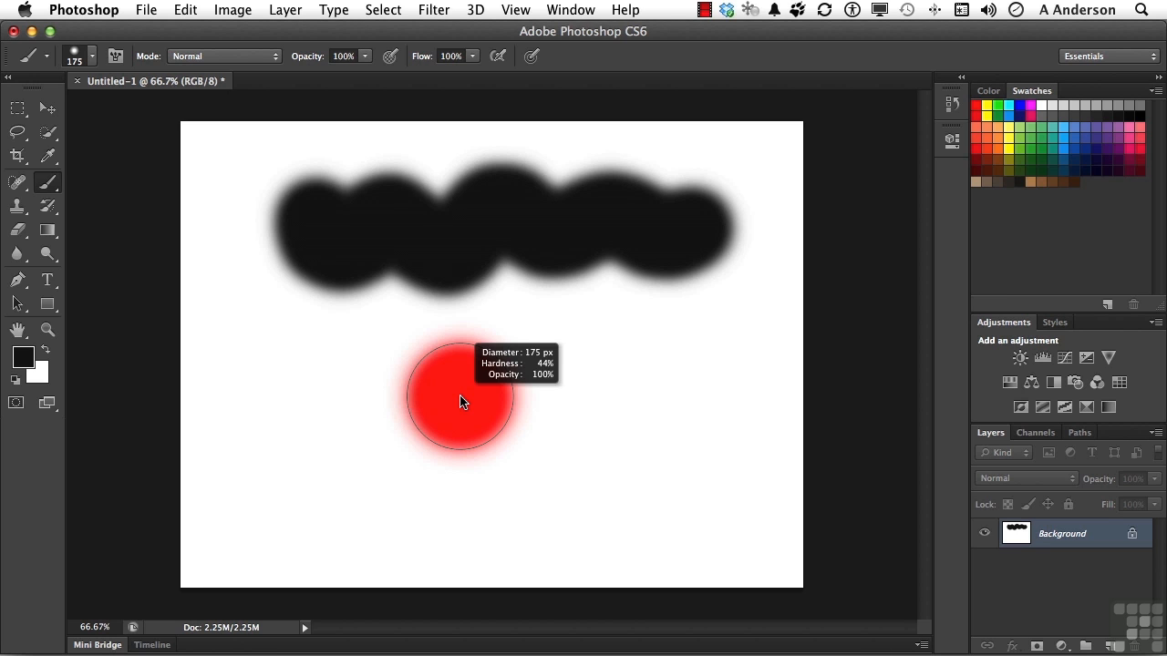
pyautogui.moveTo(460, 401)
pyautogui.mouseDown()
pyautogui.moveTo(414, 410)
pyautogui.moveTo(463, 403)
pyautogui.moveTo(416, 403)
pyautogui.moveTo(433, 405)
pyautogui.moveTo(456, 258)
pyautogui.moveTo(447, 424)
pyautogui.moveTo(463, 300)
pyautogui.mouseUp()
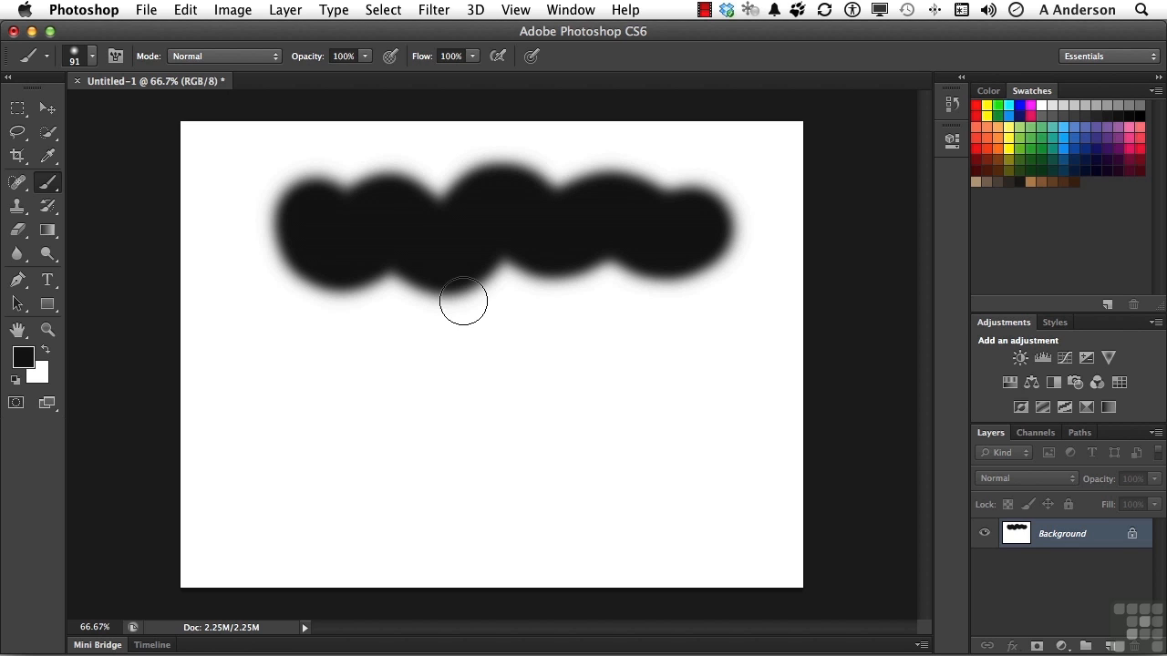
pyautogui.moveTo(359, 380)
pyautogui.mouseDown()
pyautogui.moveTo(397, 335)
pyautogui.moveTo(532, 391)
pyautogui.moveTo(570, 377)
pyautogui.mouseUp()
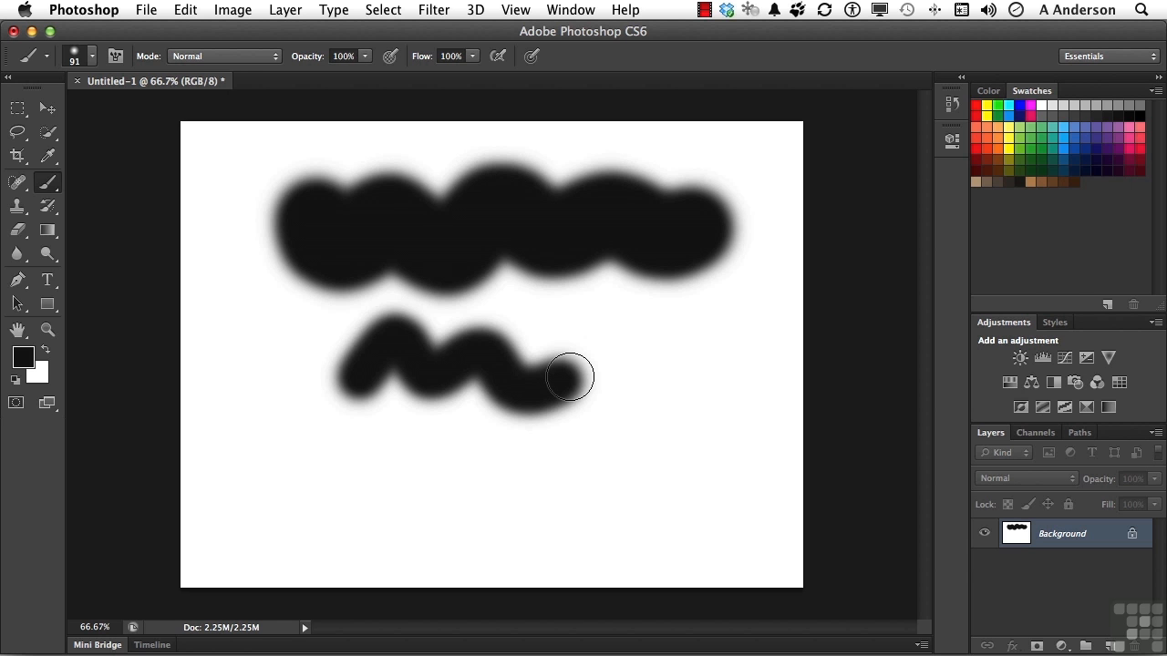
# - Preview the darkest and light gray color themes in the Interface preferences, return to the dark gray theme and review the Show Tool Tips option
pyautogui.press('super+k')
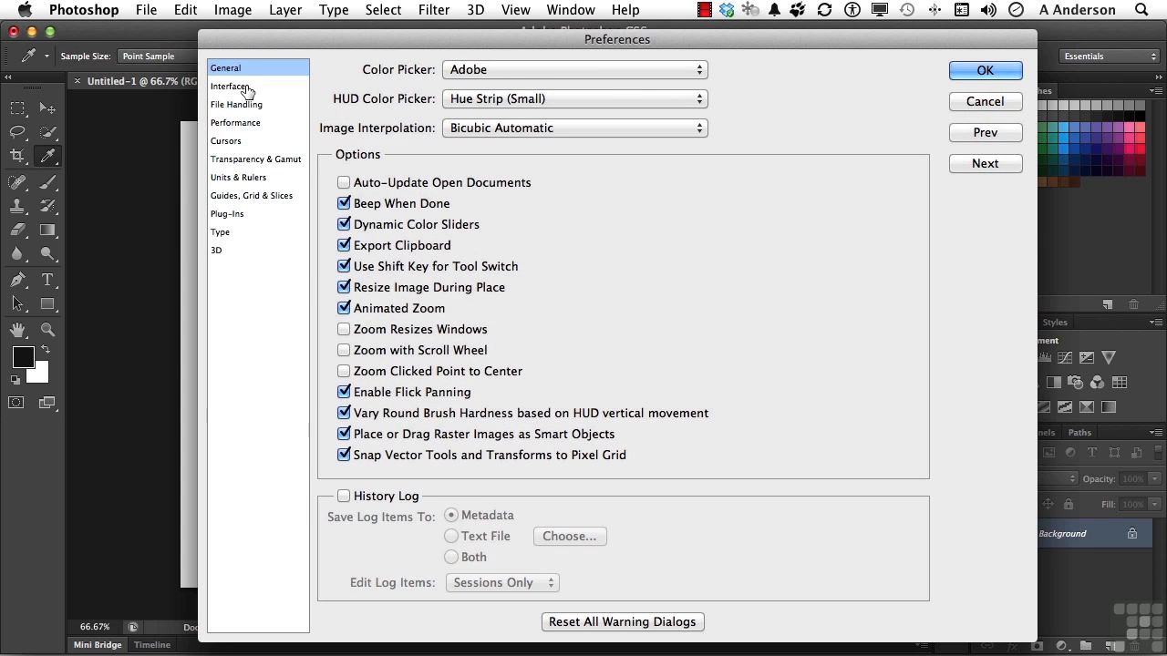
pyautogui.click(231, 86)
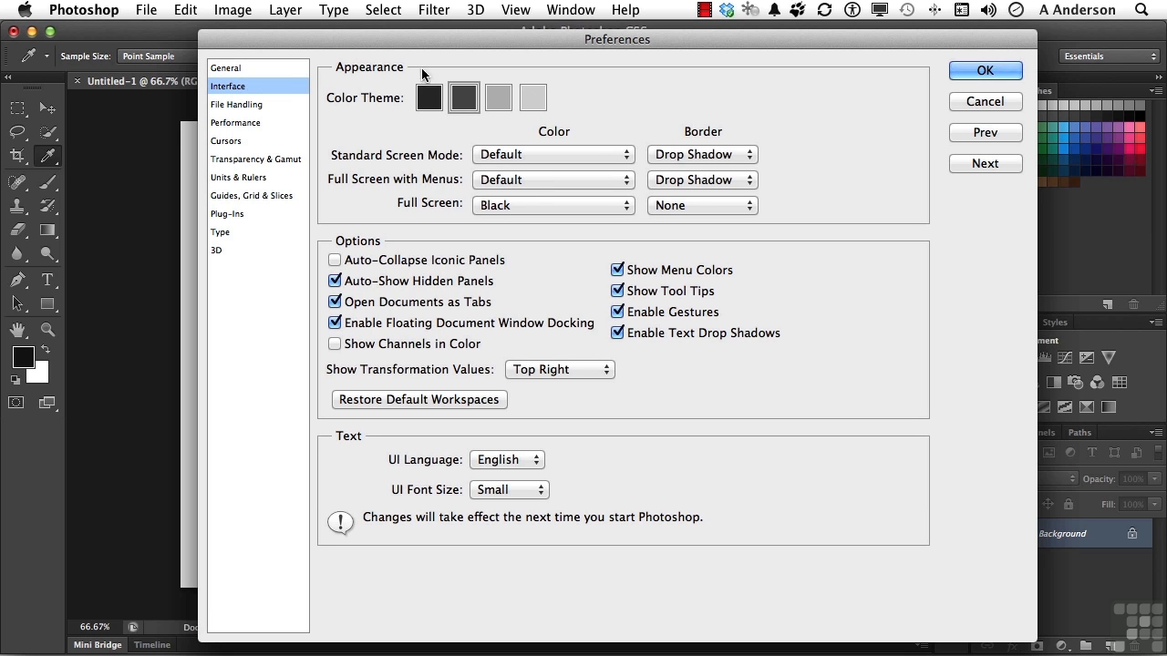
pyautogui.click(426, 106)
pyautogui.click(461, 102)
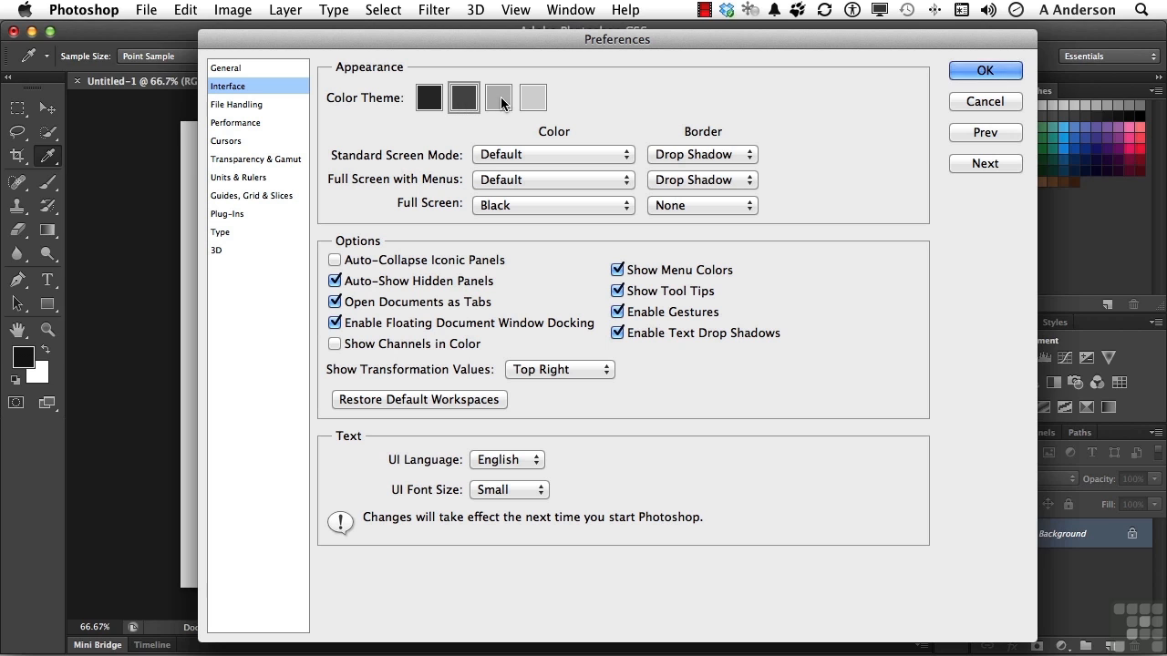
pyautogui.click(499, 96)
pyautogui.click(460, 97)
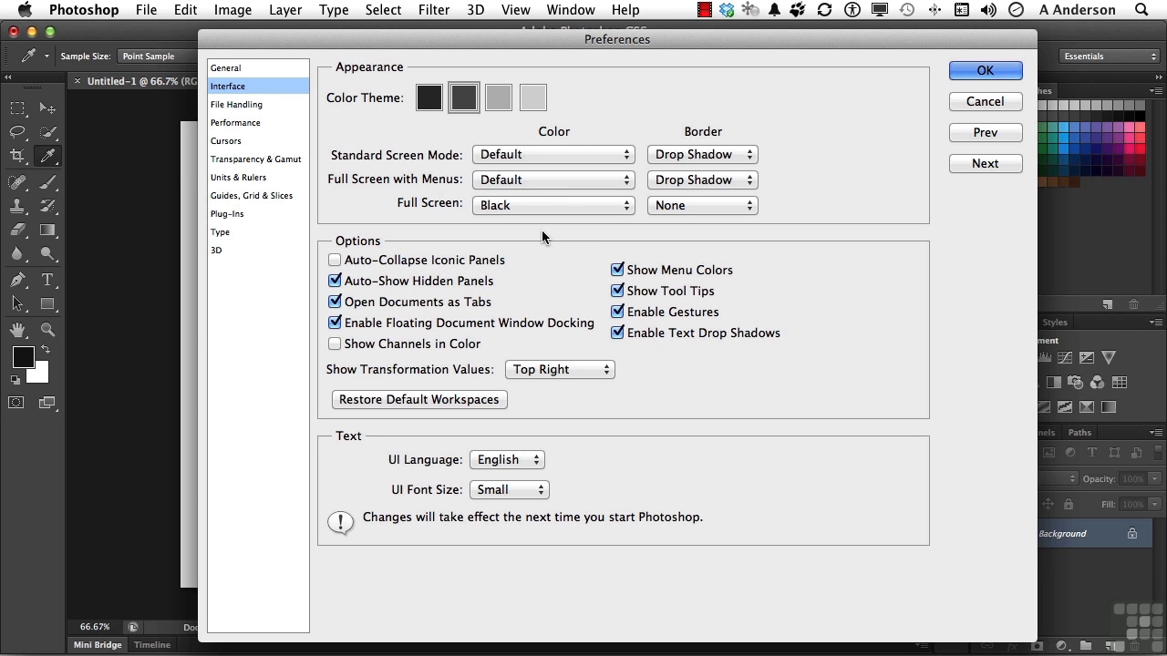
pyautogui.click(617, 292)
# - Review the available automatic recovery save intervals in the File Handling preferences
pyautogui.click(258, 107)
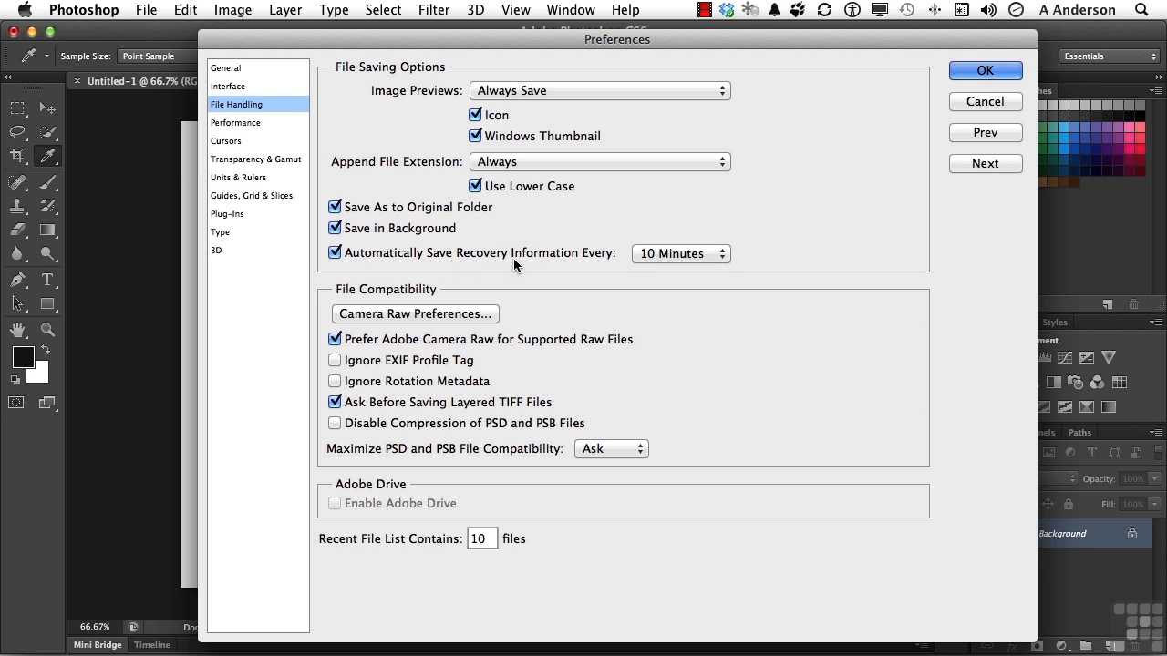
pyautogui.click(668, 256)
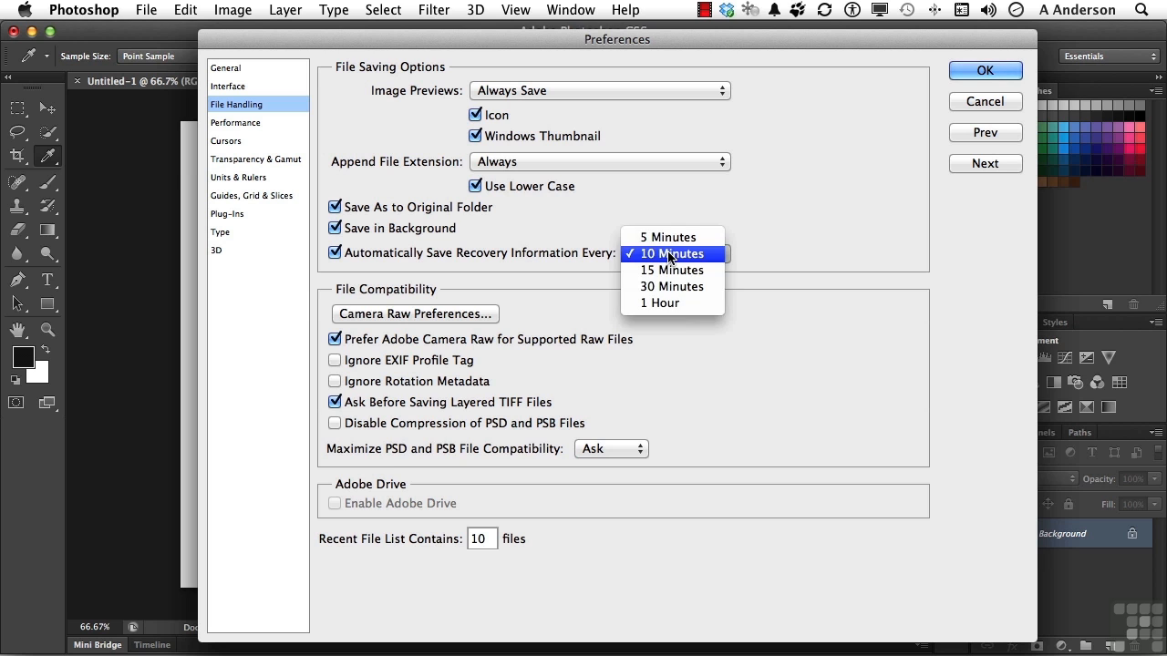
pyautogui.click(570, 236)
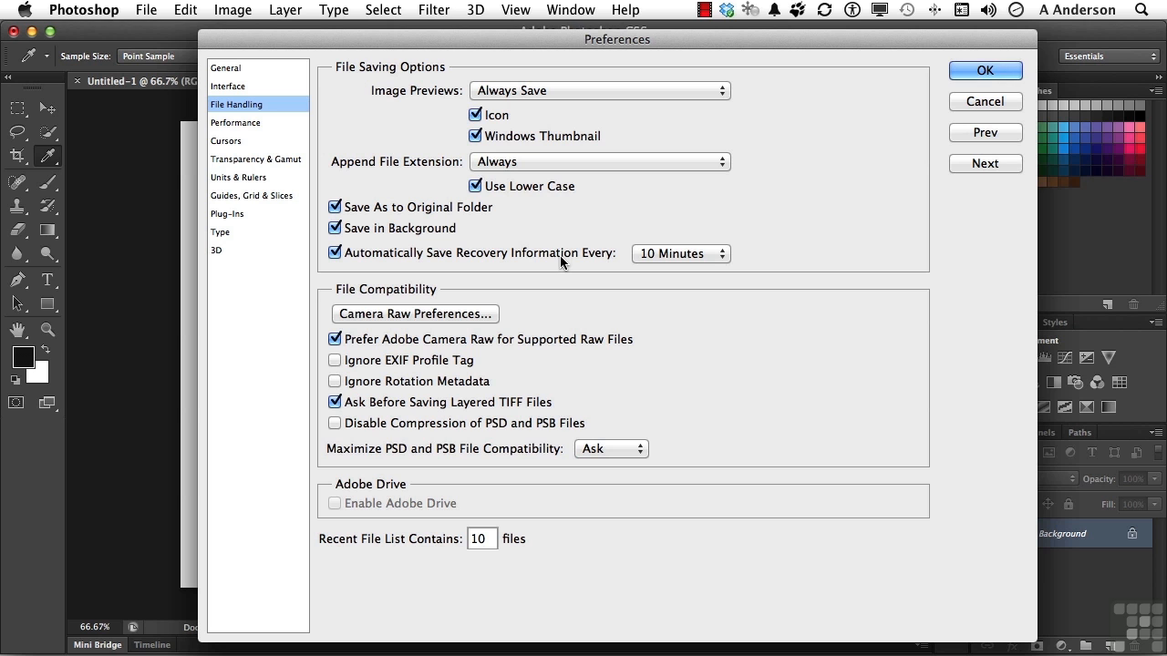
# - In the Performance preferences, replace Lion HD as the active scratch disk with Catch All, Snow Leopard 10.6 and Secondary
pyautogui.click(255, 123)
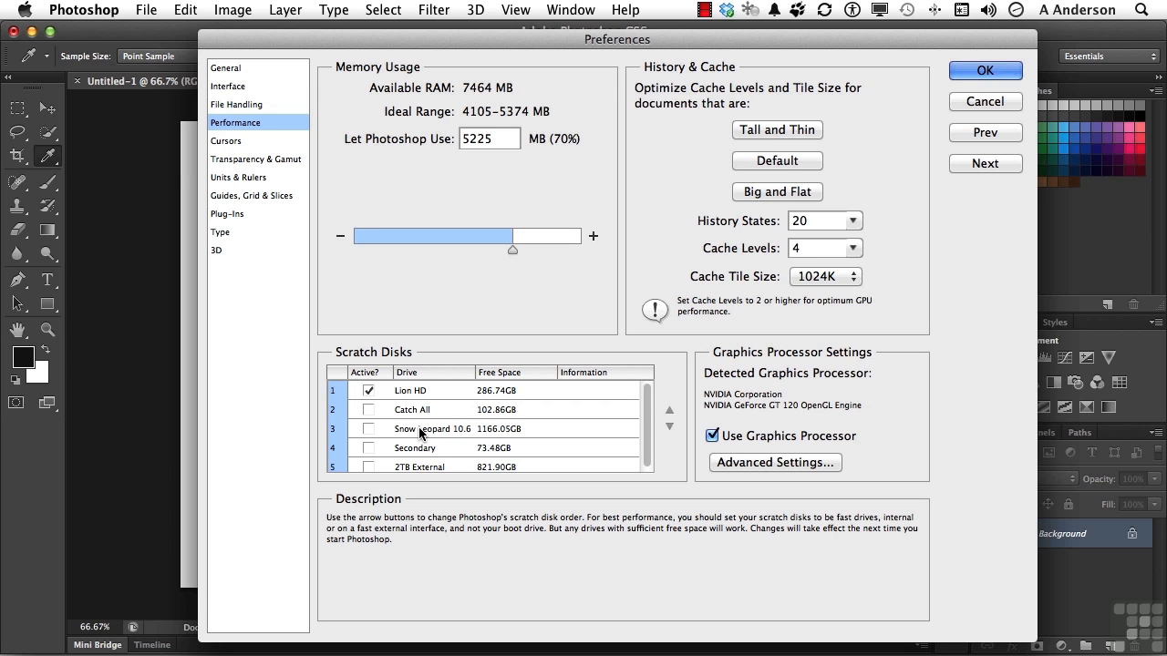
pyautogui.click(366, 410)
pyautogui.click(367, 429)
pyautogui.click(368, 448)
# - Compare the Tall and Thin and Big and Flat cache presets, and settle on the Default preset
pyautogui.moveTo(757, 357)
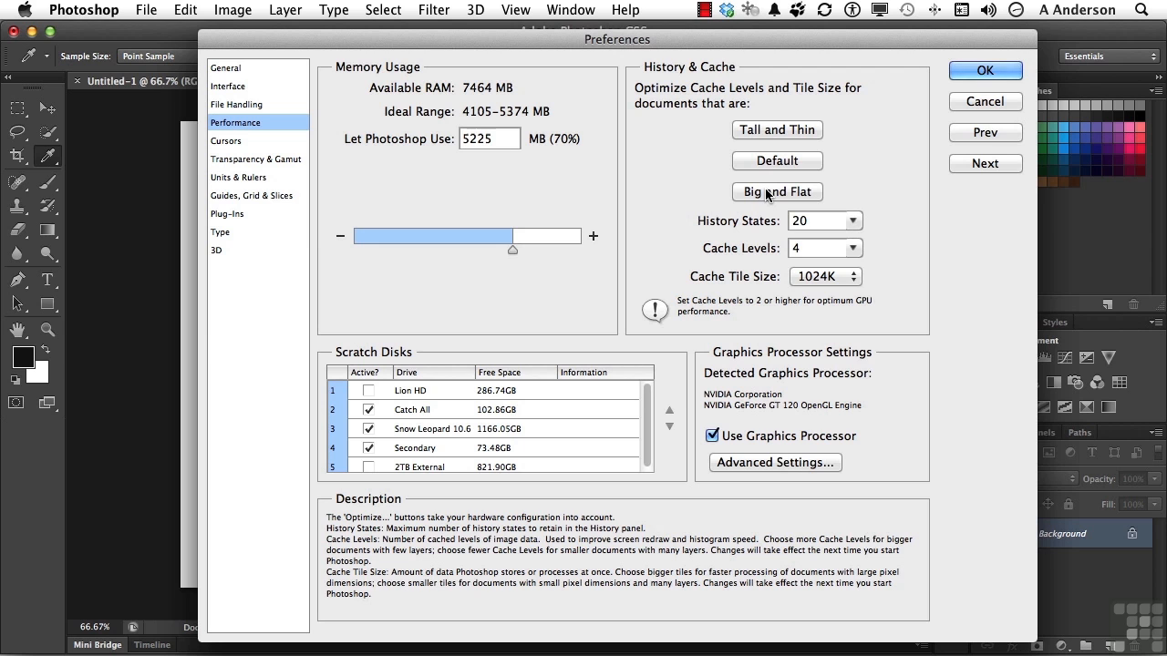
pyautogui.click(766, 132)
pyautogui.click(764, 199)
pyautogui.click(769, 132)
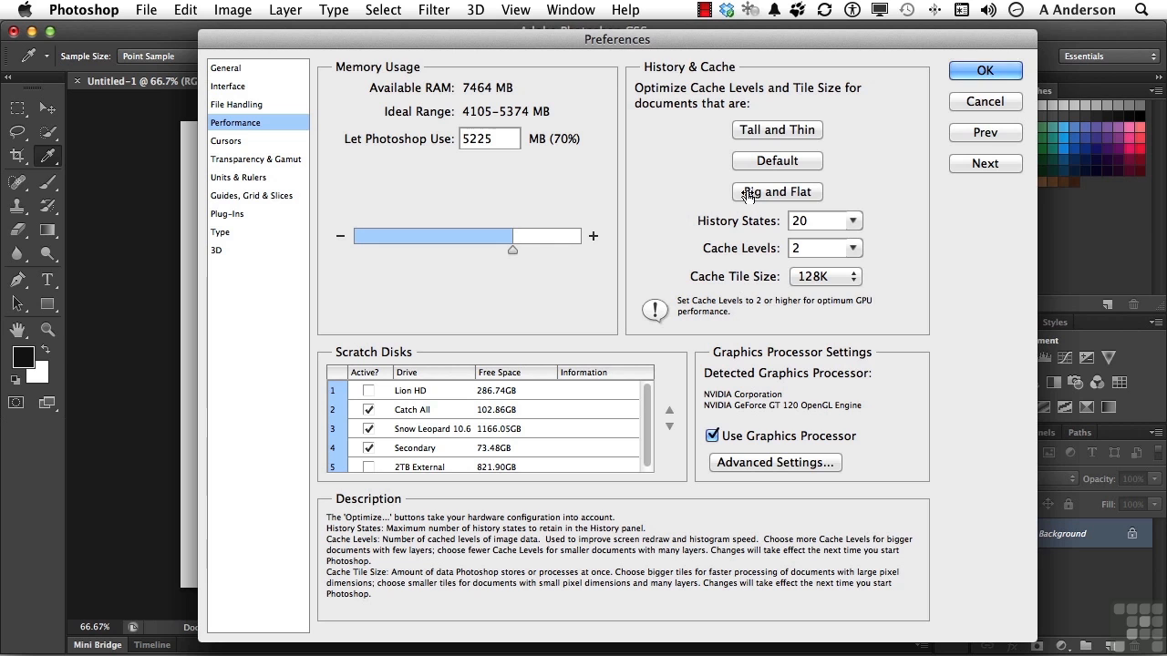
pyautogui.click(751, 133)
pyautogui.click(753, 196)
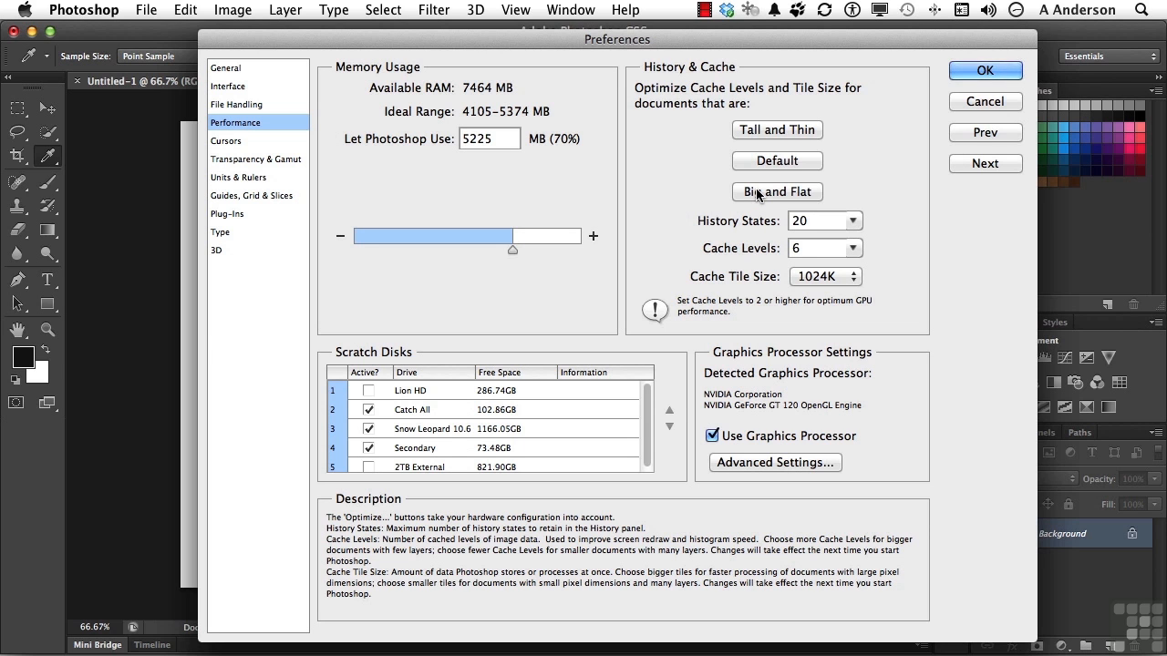
pyautogui.click(762, 164)
# - Review the Cursors, Transparency & Gamut, Type and 3D preferences and accept the preference settings
pyautogui.click(240, 144)
pyautogui.click(243, 162)
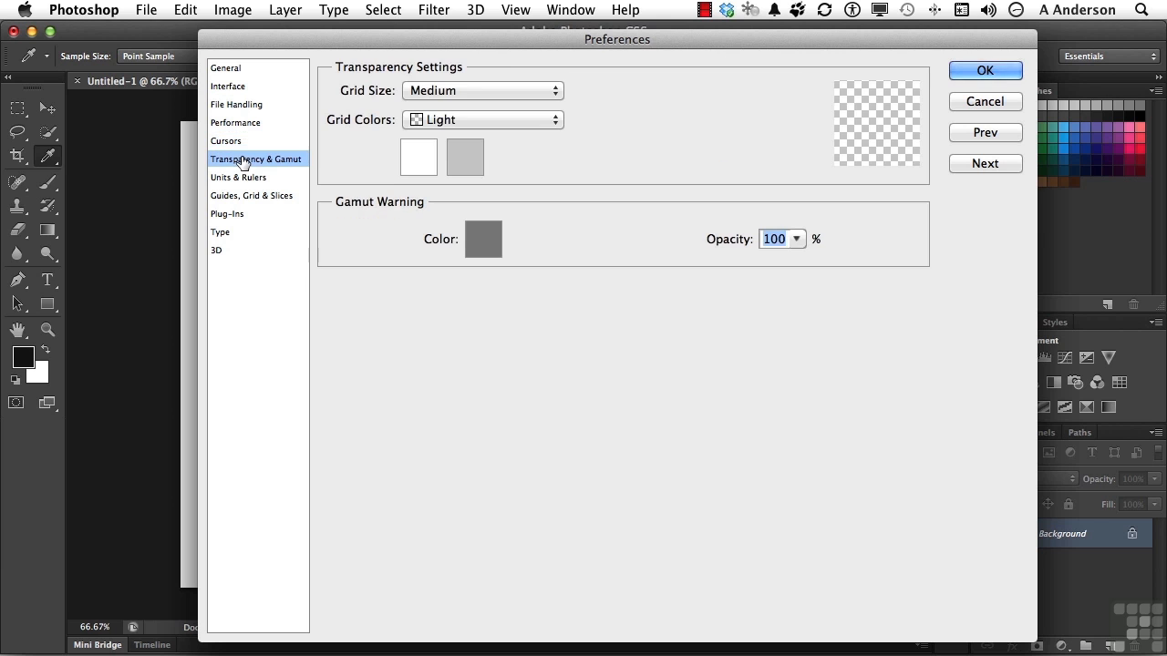
pyautogui.click(236, 235)
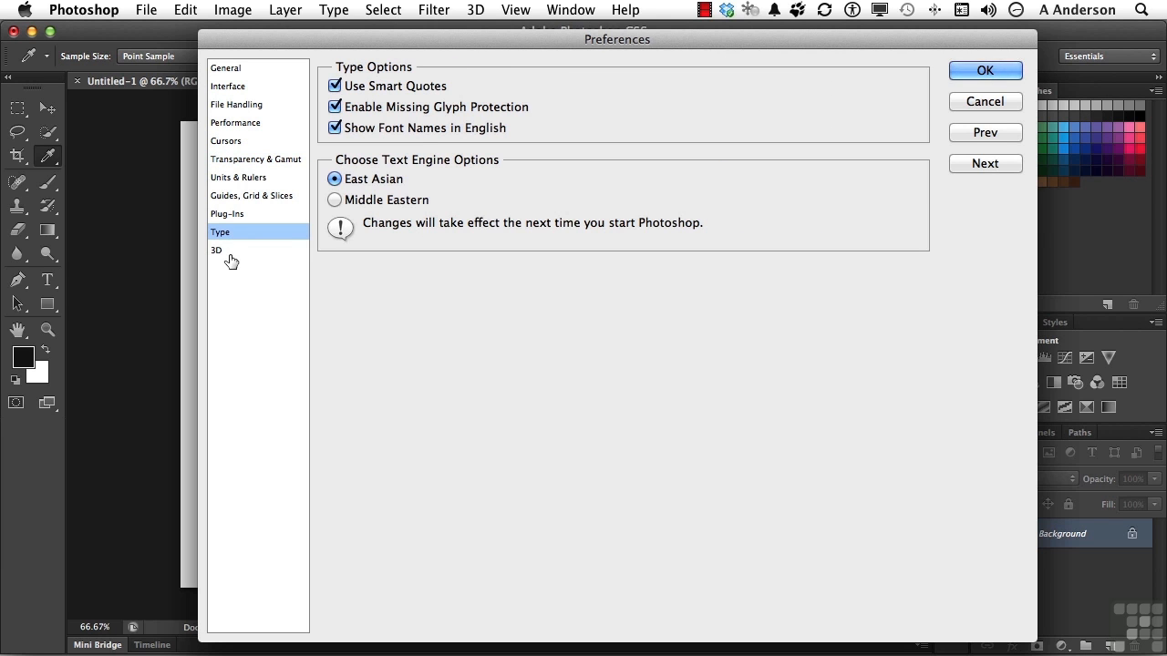
pyautogui.click(229, 254)
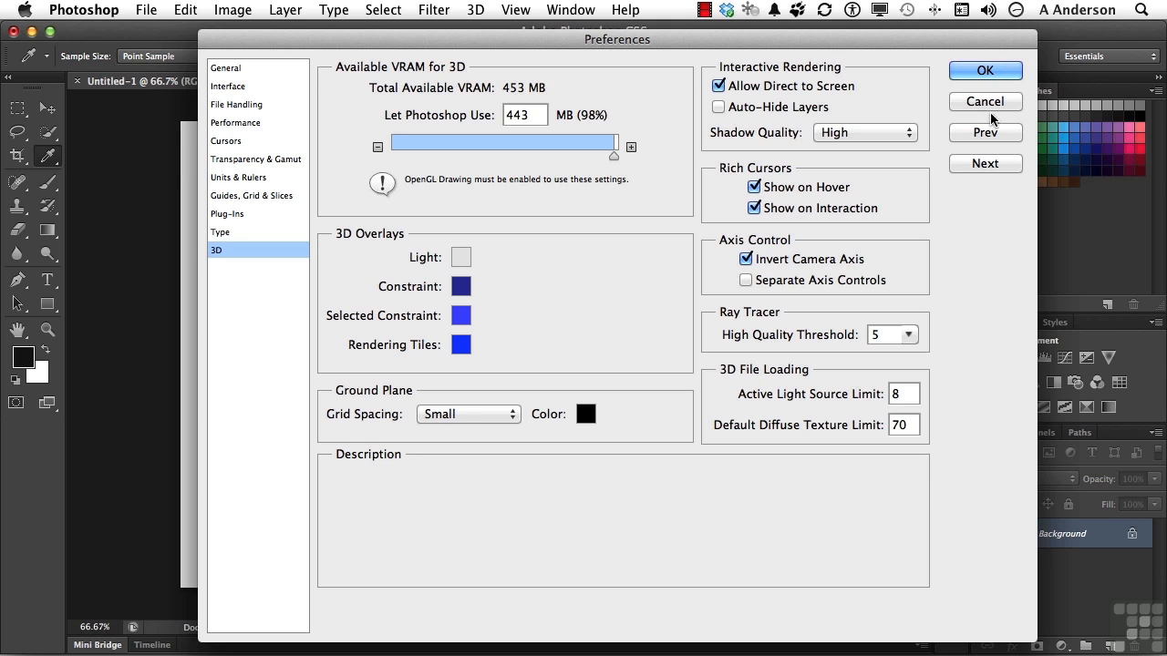
pyautogui.click(984, 73)
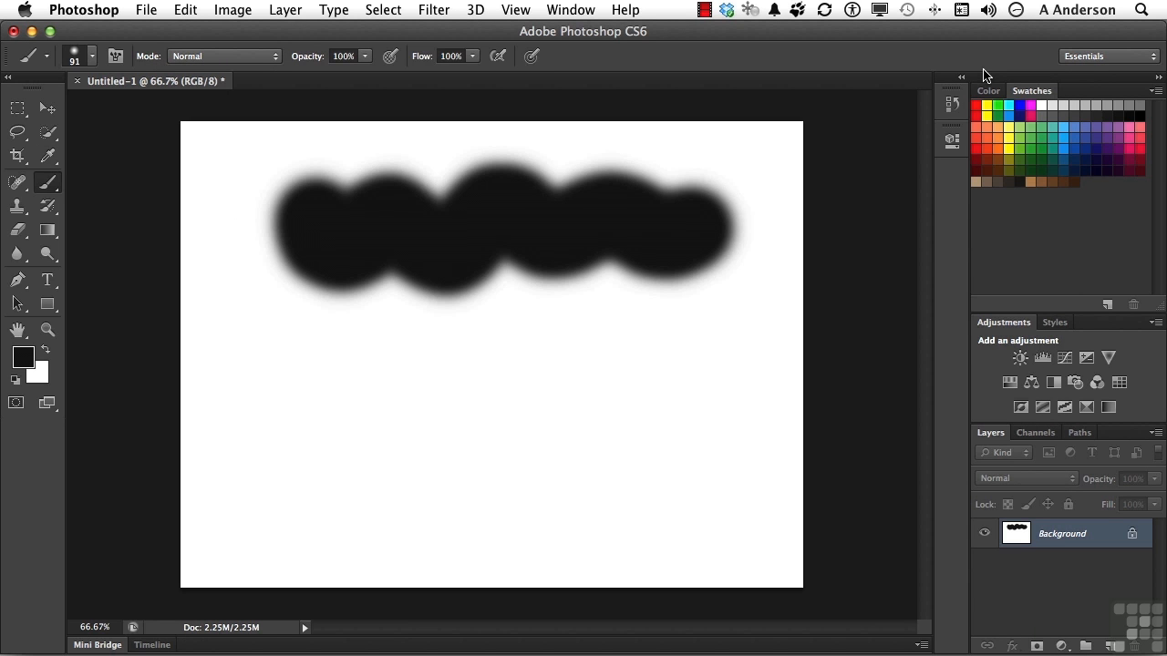